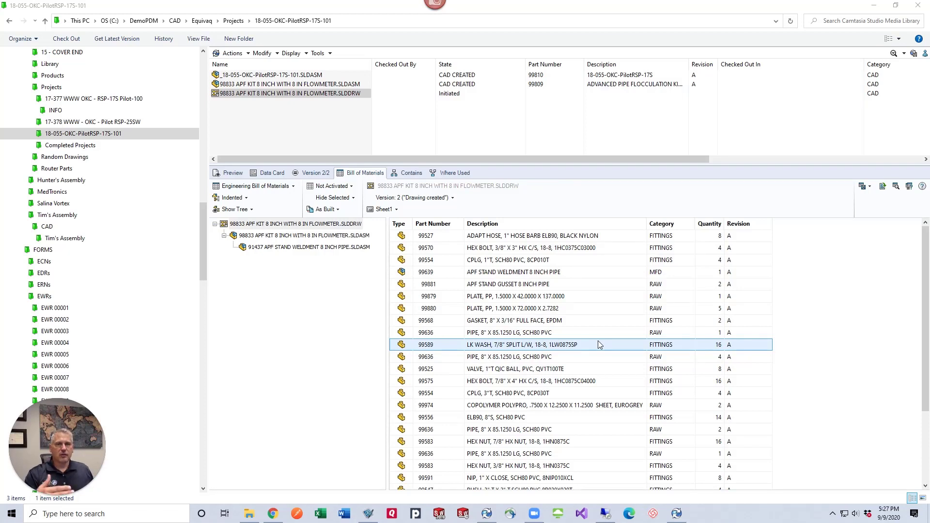
View the drawing's SLDDRW table BOM, then switch back to the Engineering Bill of Materials
left_click(291, 188)
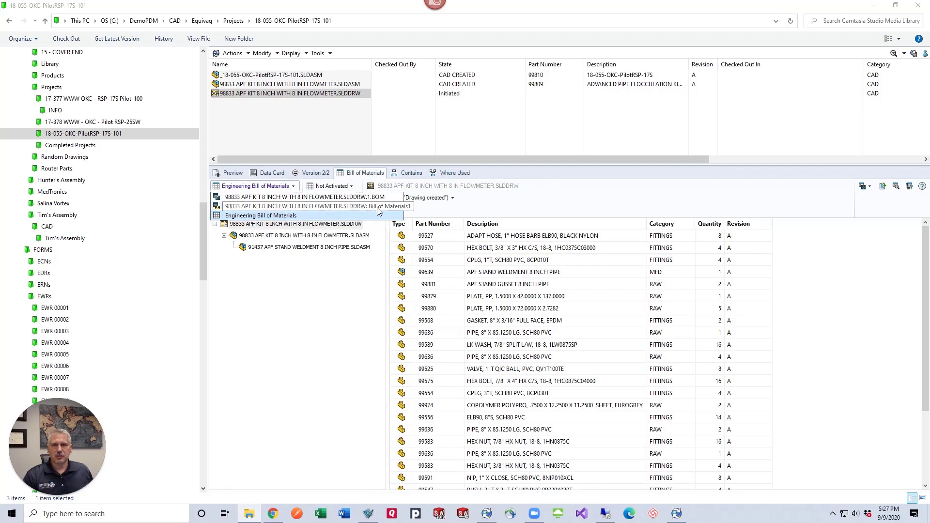
left_click(329, 208)
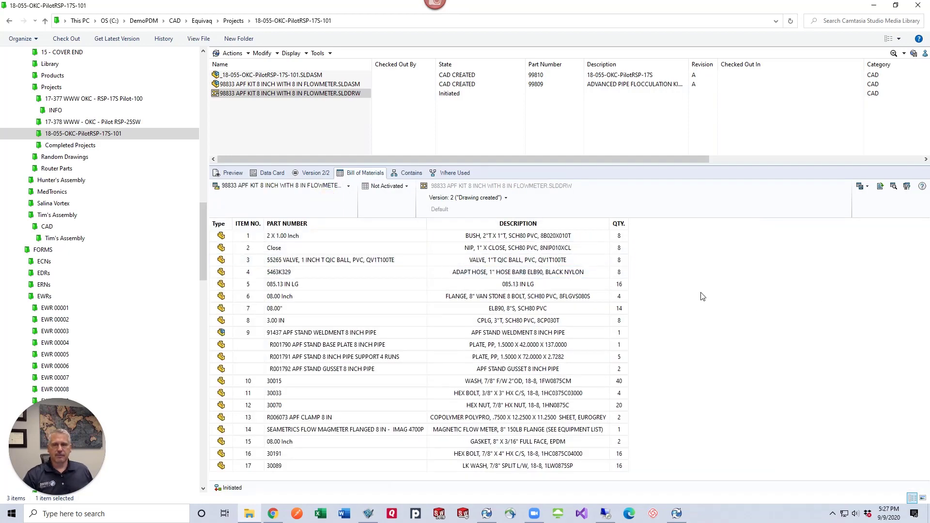
left_click(252, 185)
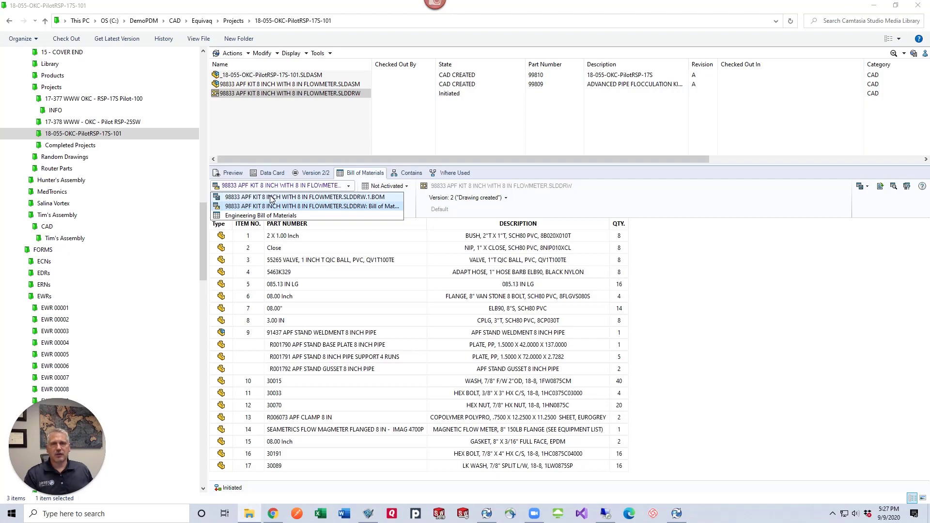
left_click(285, 216)
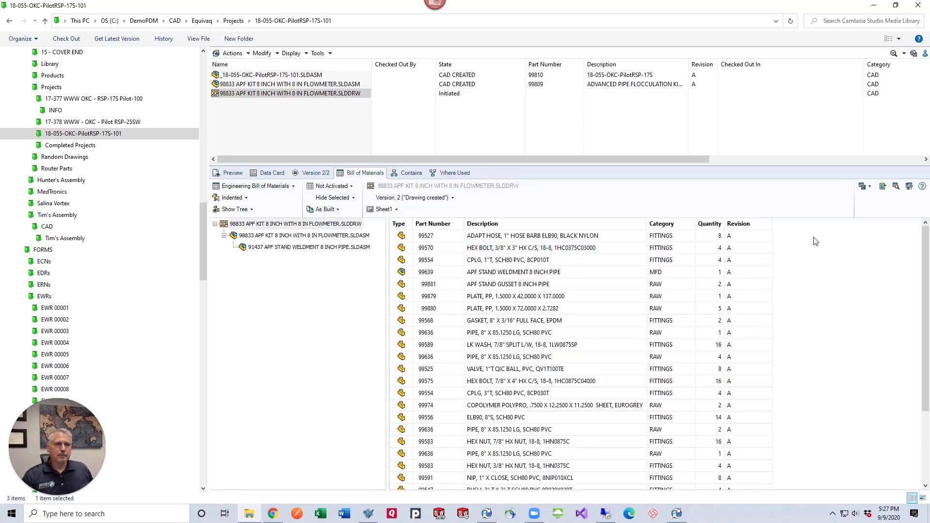
Save As the Engineering BOM under the suggested name 98833 APF KIT 8 INCH WITH 8 IN FLOWMETER.SLDDRW.2.BOM
left_click(869, 189)
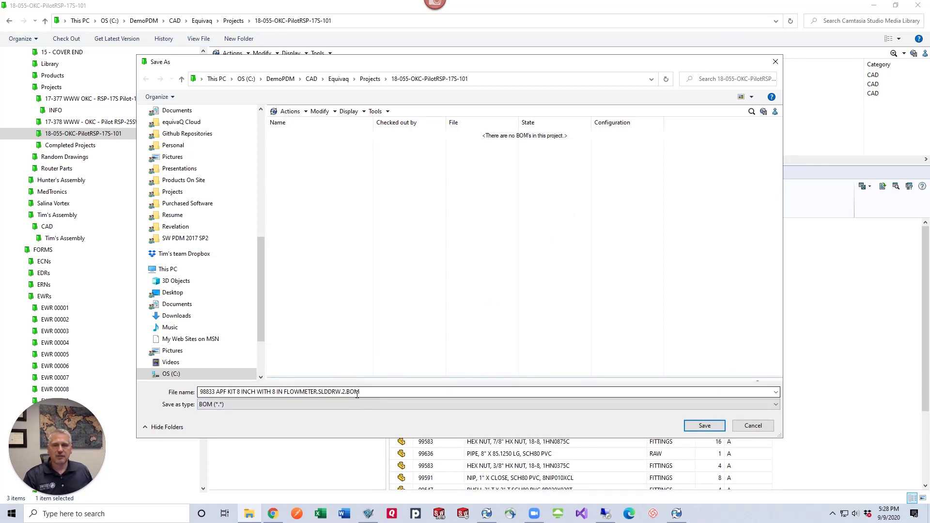
left_click(704, 426)
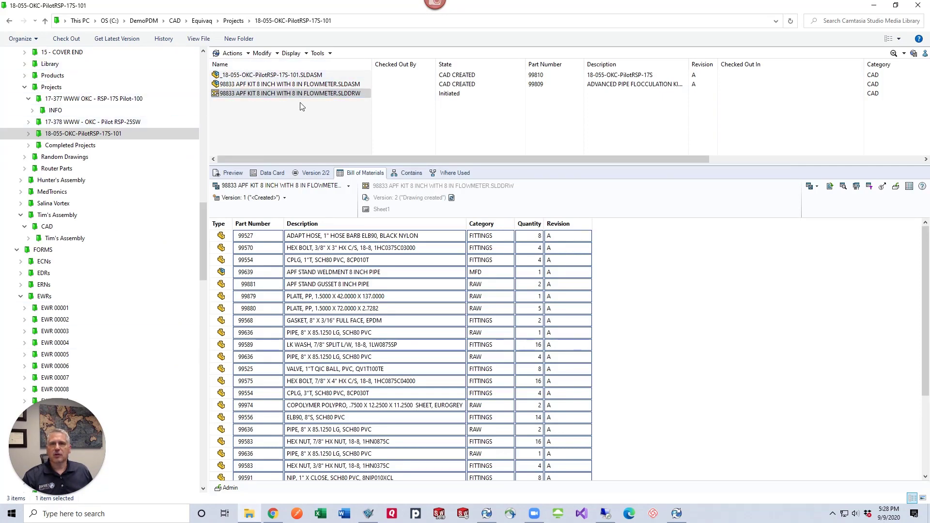
Switch the file list to Show Bills of Materials and preview the new named BOM's table
left_click(295, 53)
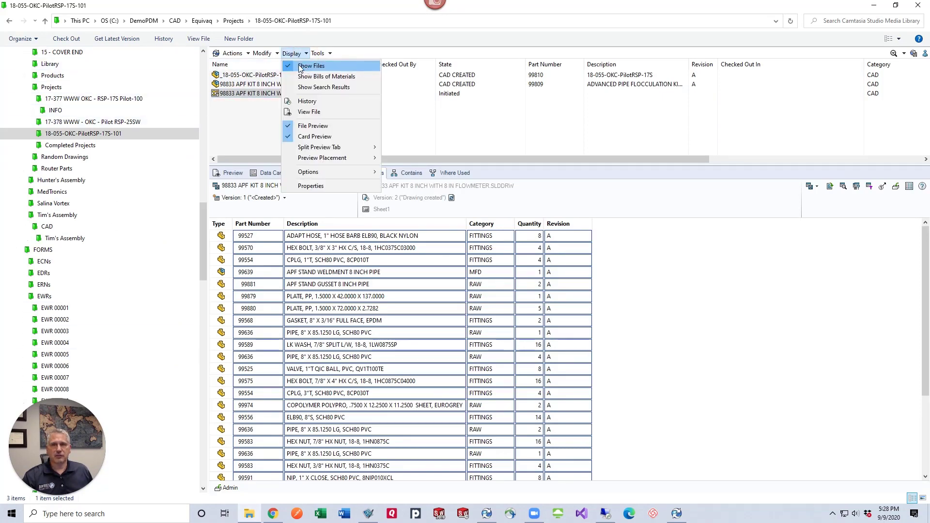
left_click(358, 76)
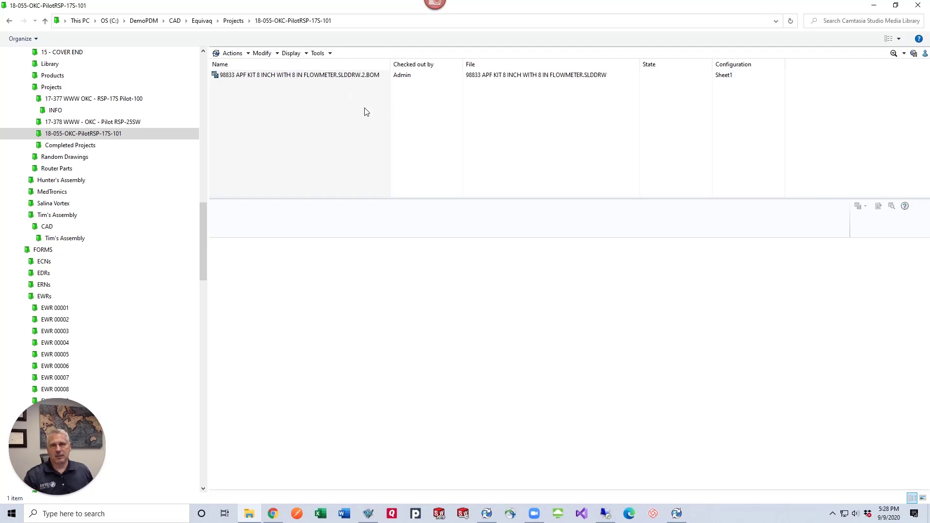
left_click(325, 76)
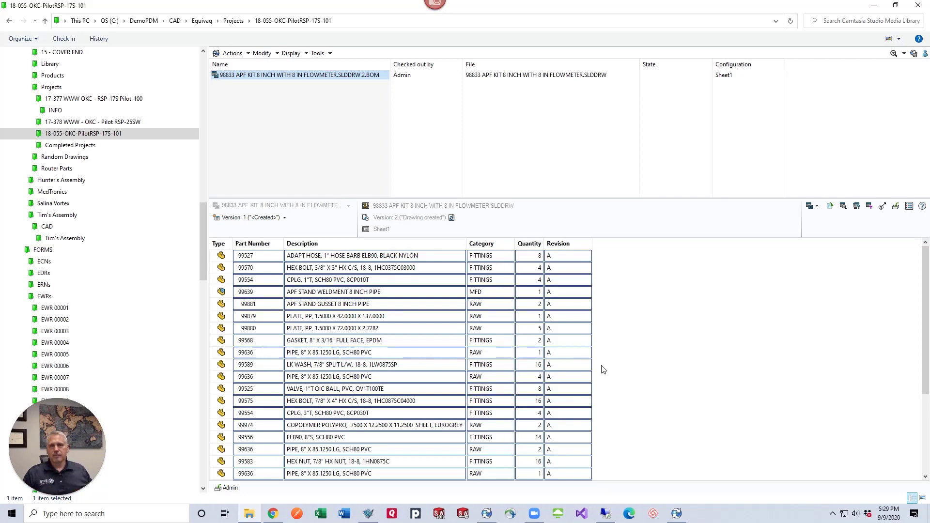
mouse_move(487, 518)
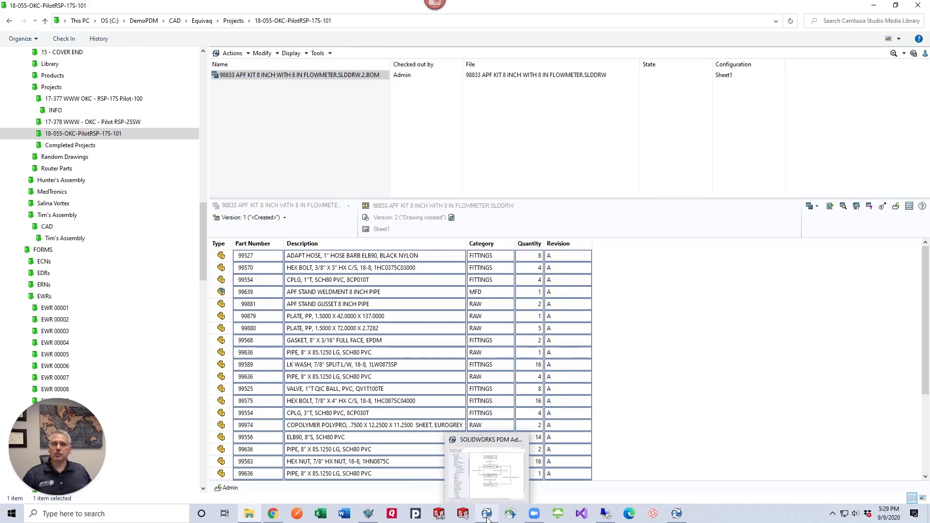
left_click(487, 518)
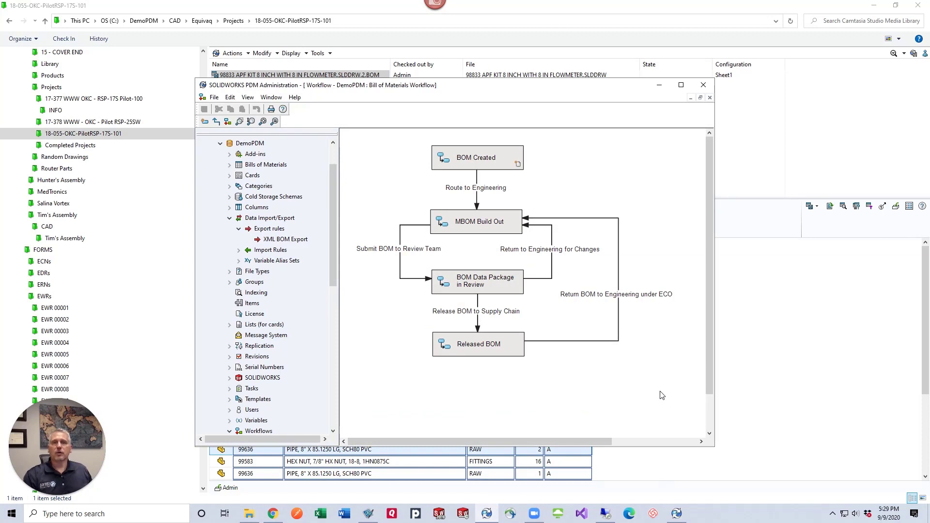
left_click(507, 166)
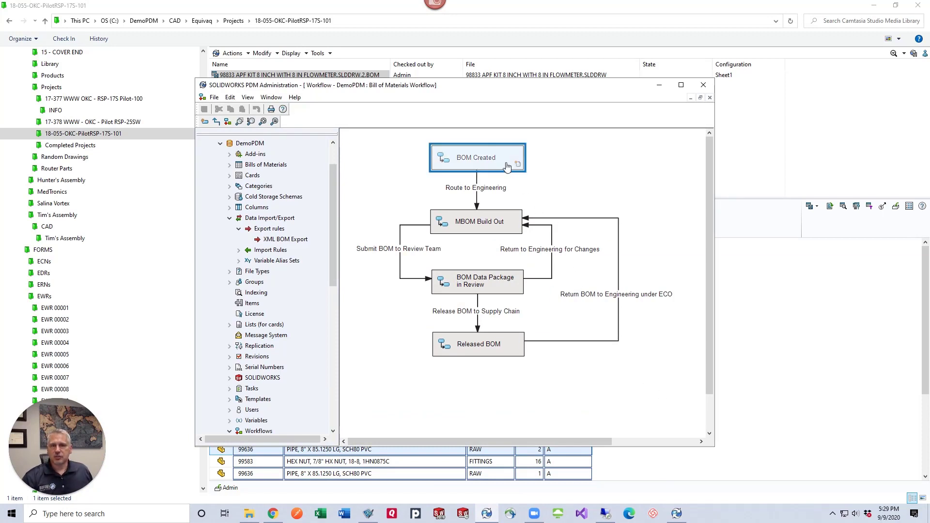
left_click(507, 229)
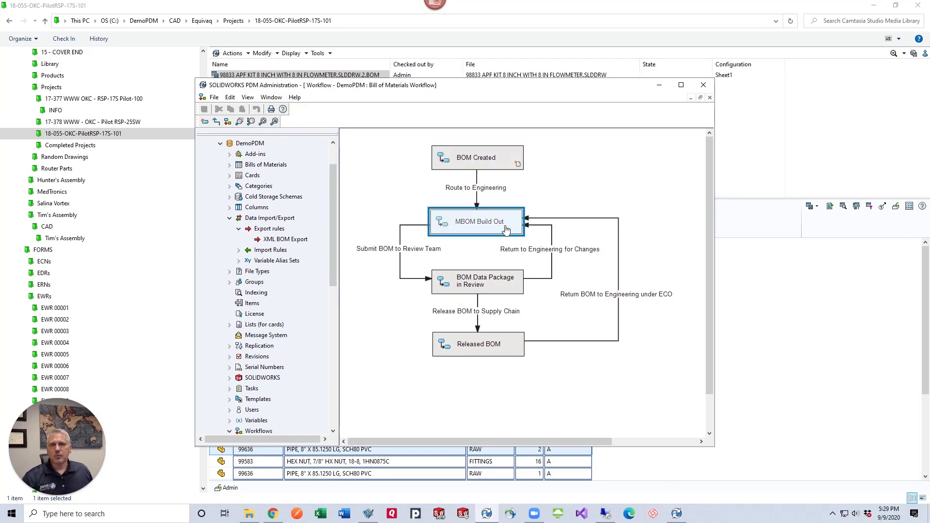
left_click(496, 290)
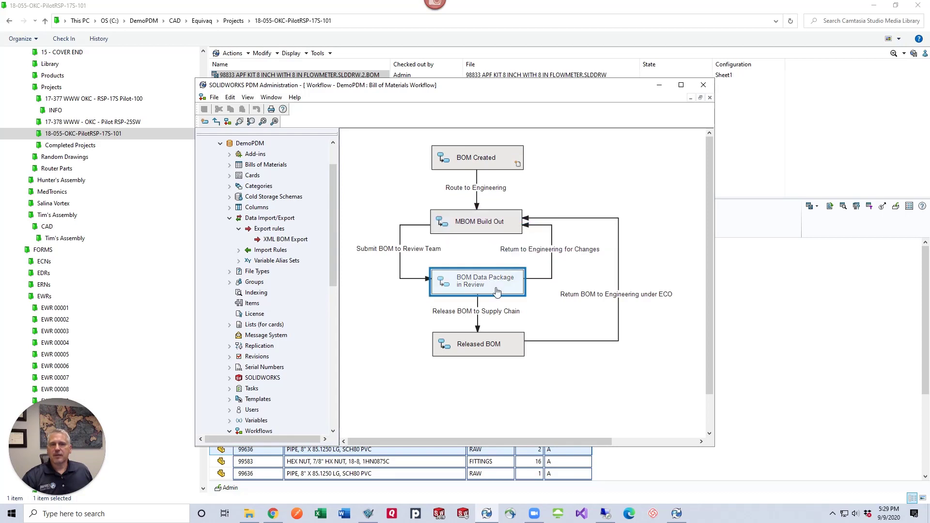
left_click(494, 313)
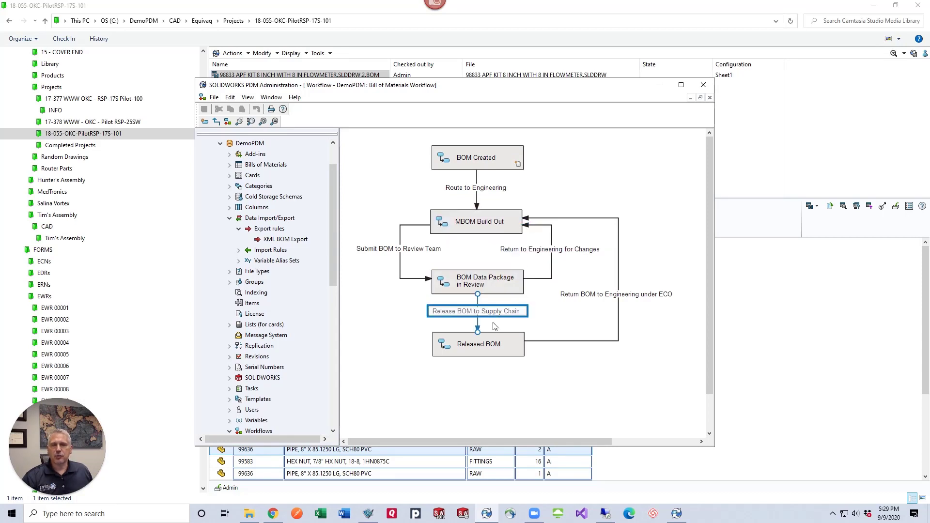
left_click(494, 343)
left_click(487, 315)
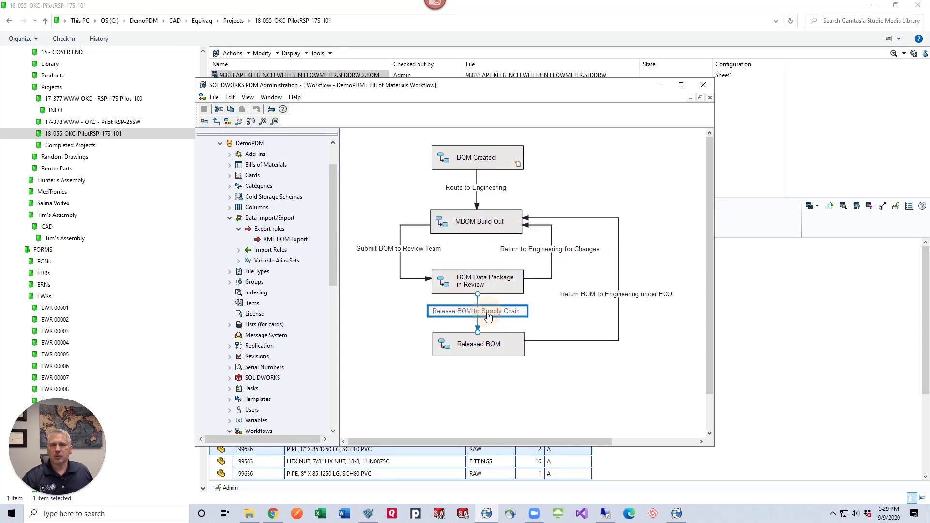
double_click(488, 315)
left_click(475, 273)
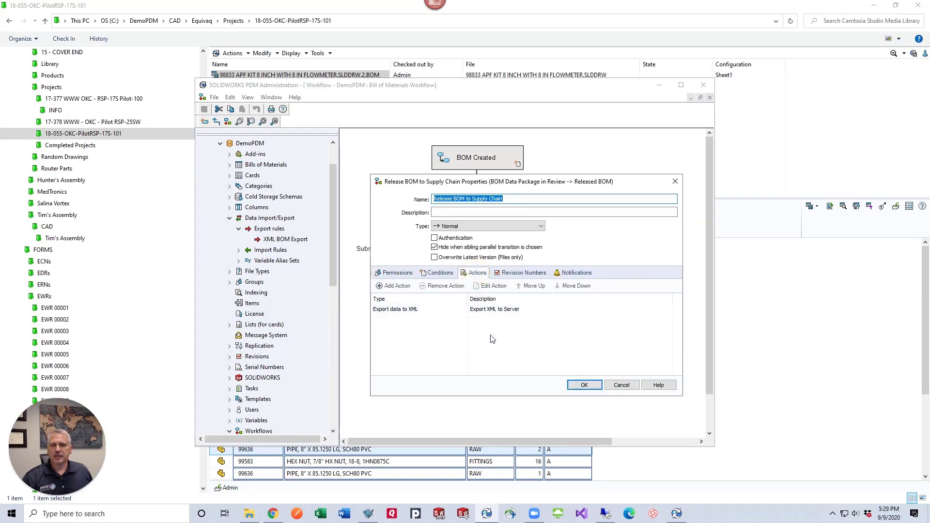
left_click(622, 384)
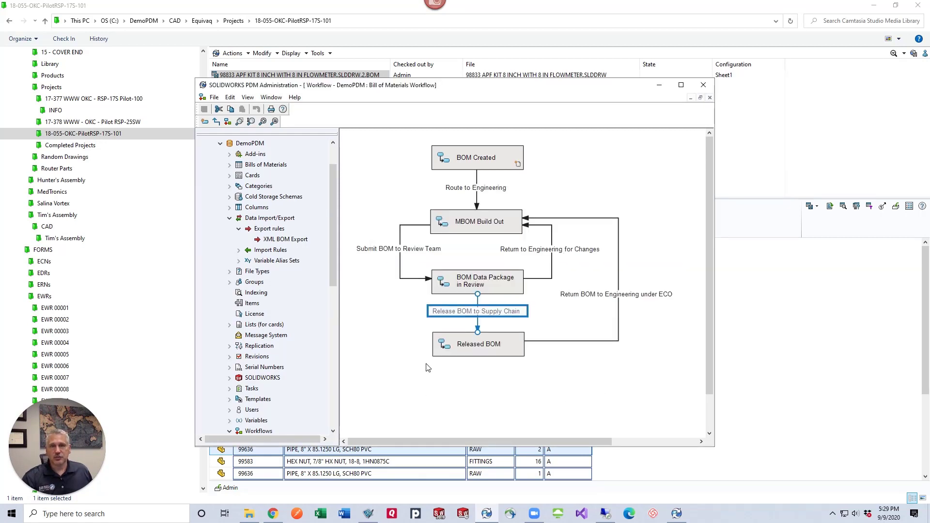
key("alt+Tab")
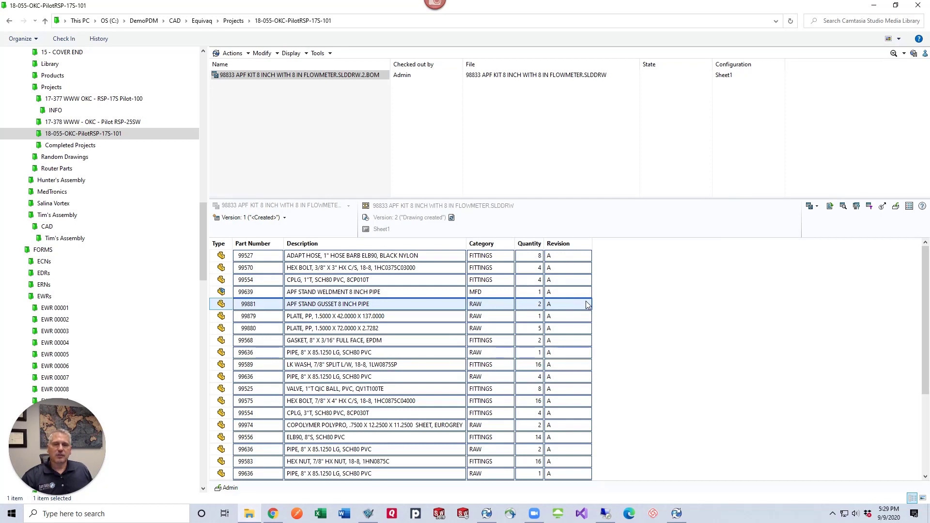
Insert a blank row above 99881 with part number 93K2273 and description 'BOLT, 1/4-20, SS'
right_click(242, 305)
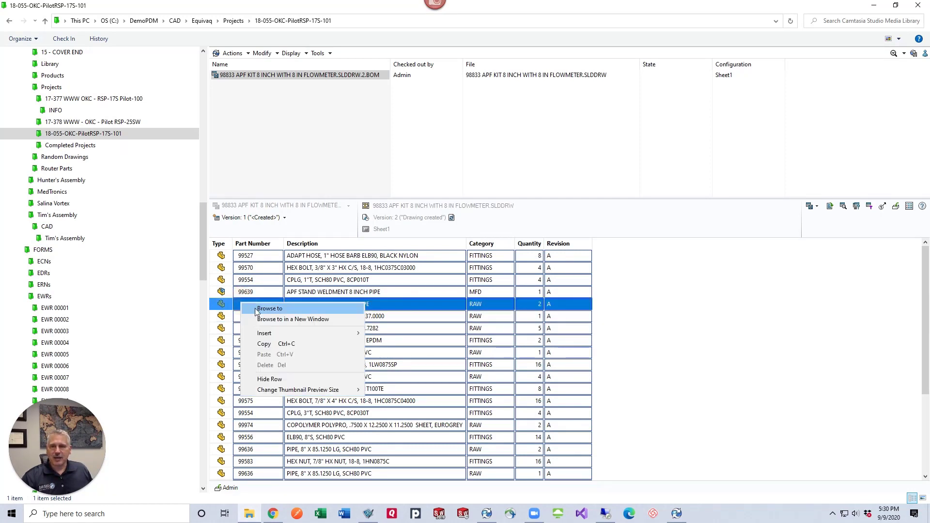
mouse_move(280, 335)
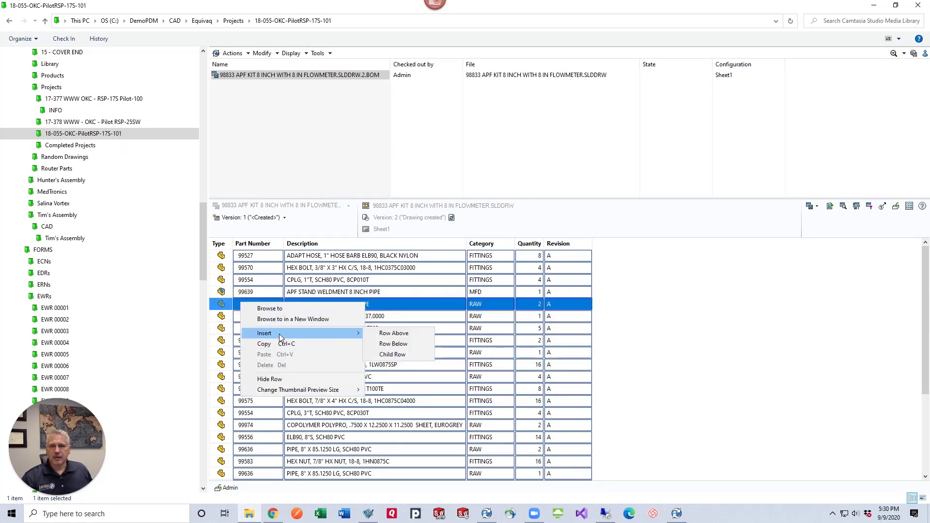
left_click(406, 334)
left_click(254, 304)
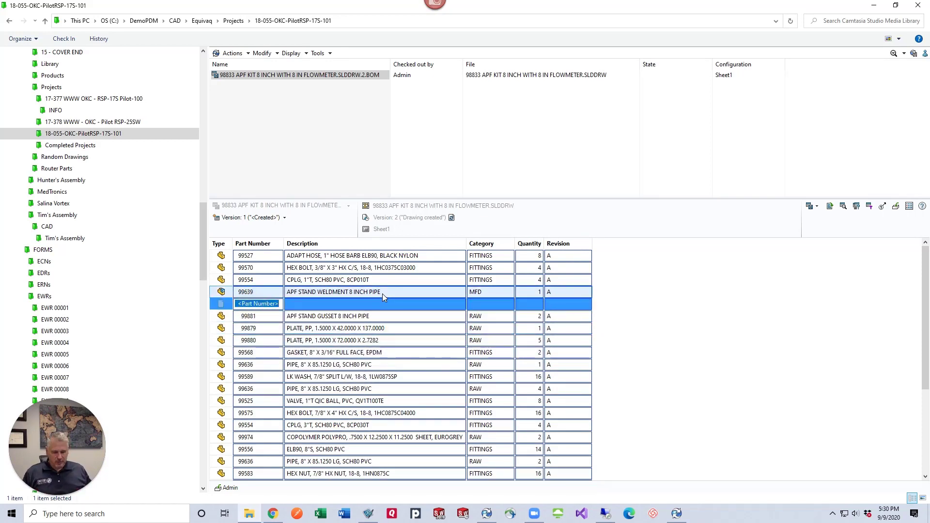
type("93K227")
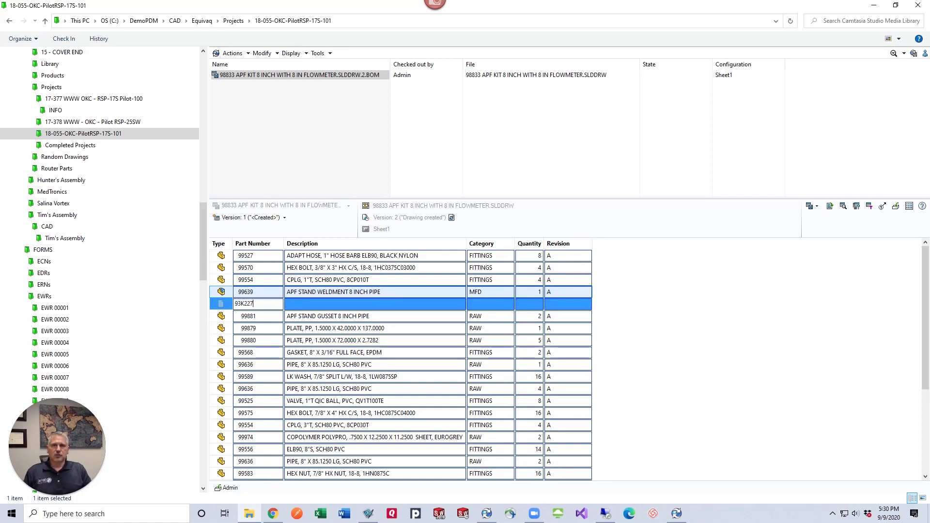
type("3")
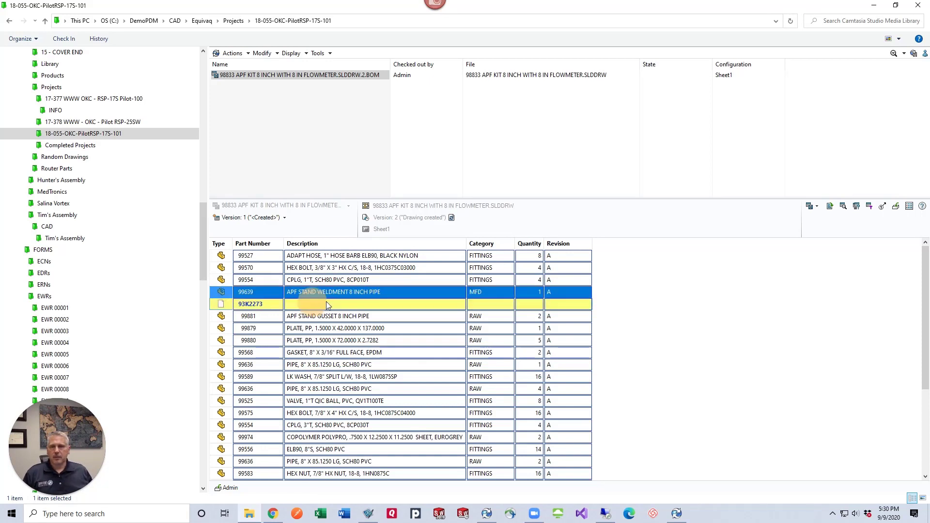
left_click(334, 303)
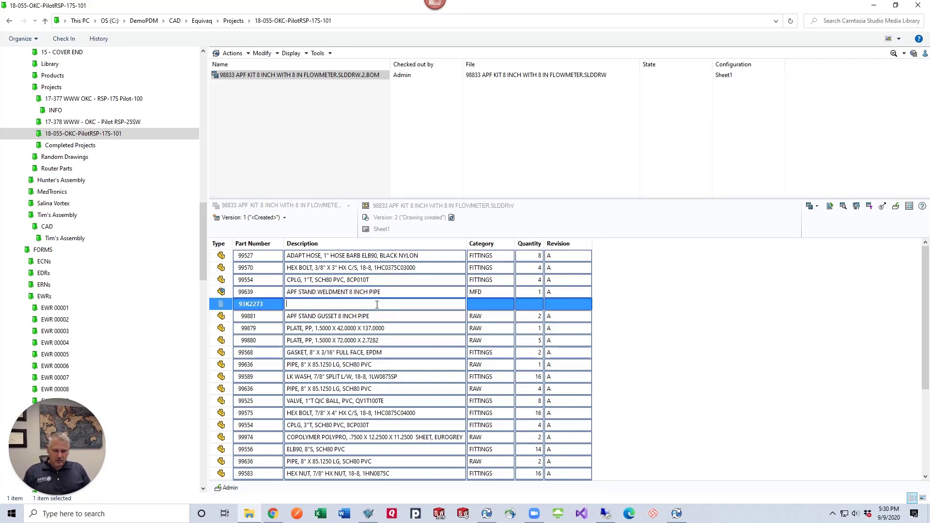
type("BOLT, ")
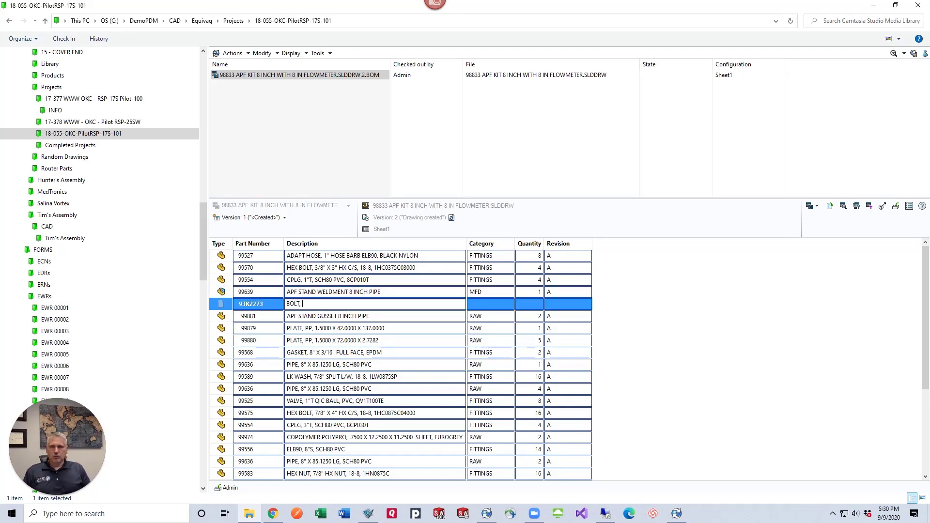
type("1/4-20, SS")
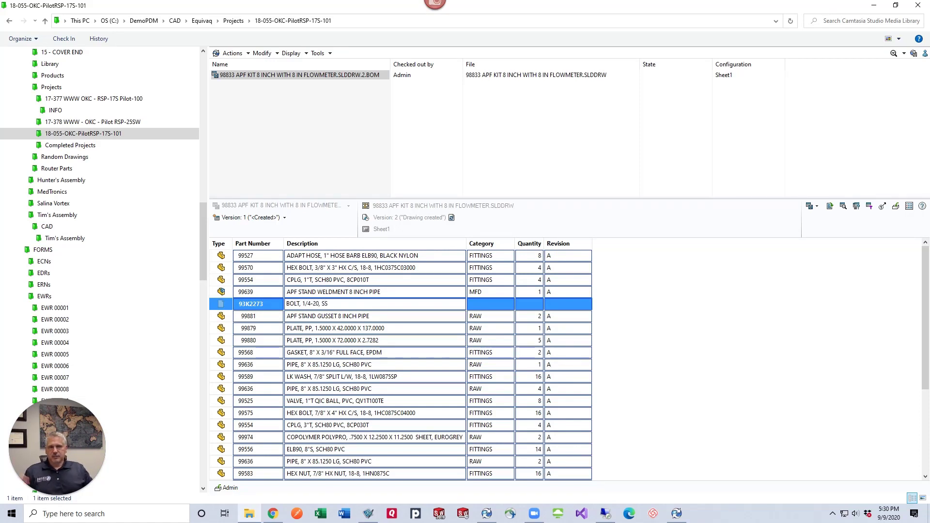
Set the new row's category to RAW and quantity to 12
key("Return")
left_click(497, 305)
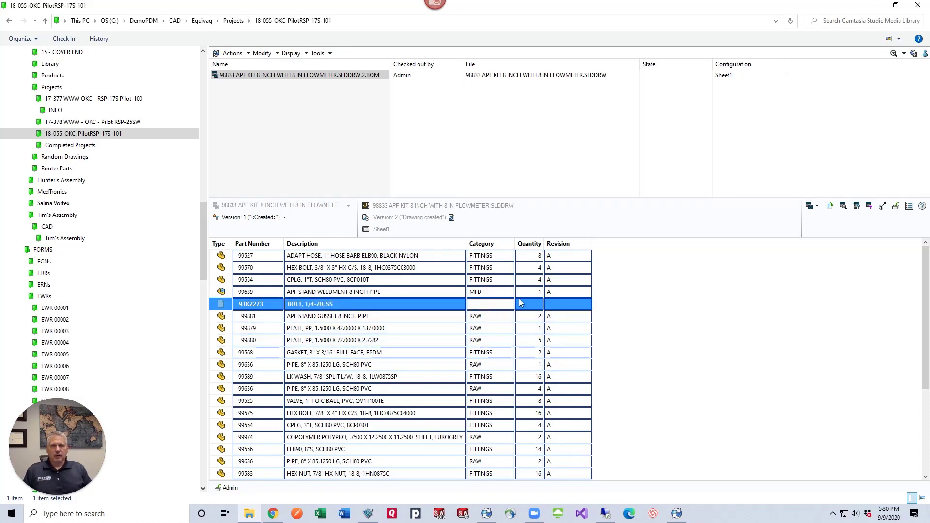
type("RAW")
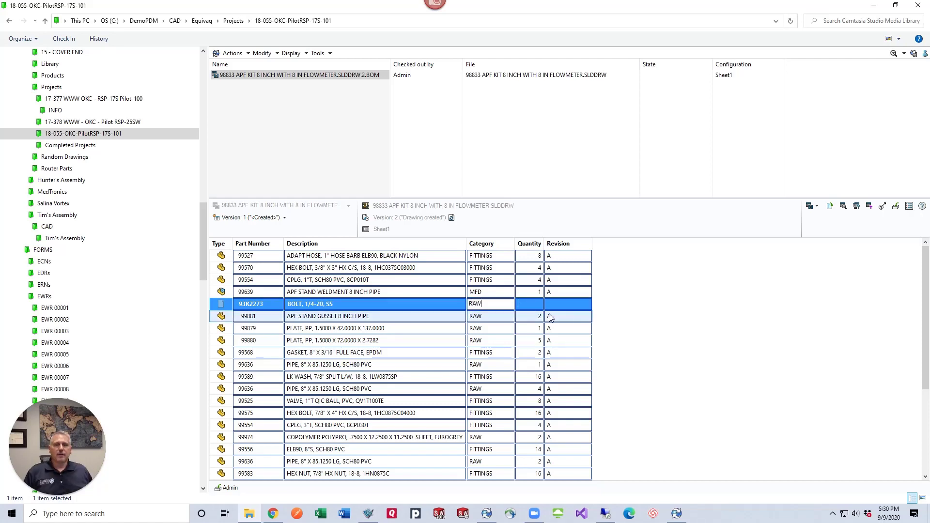
key("Tab")
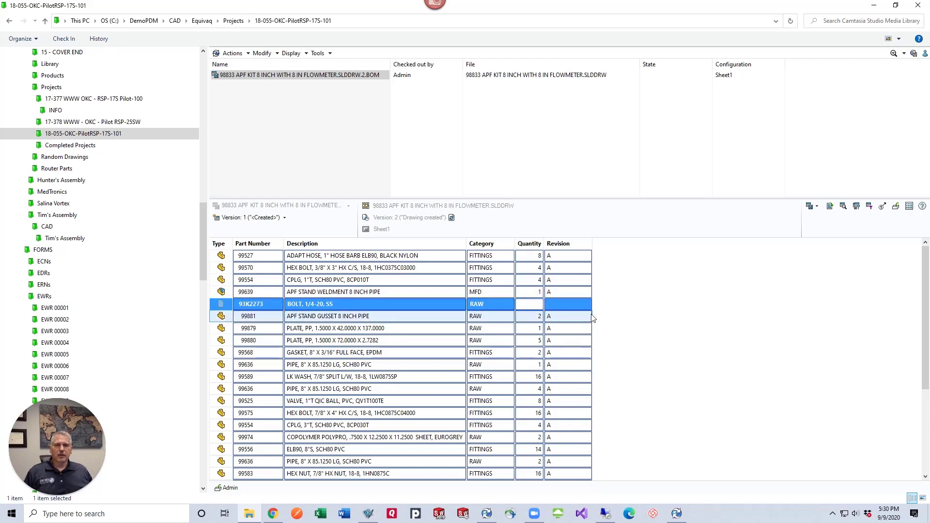
type("12")
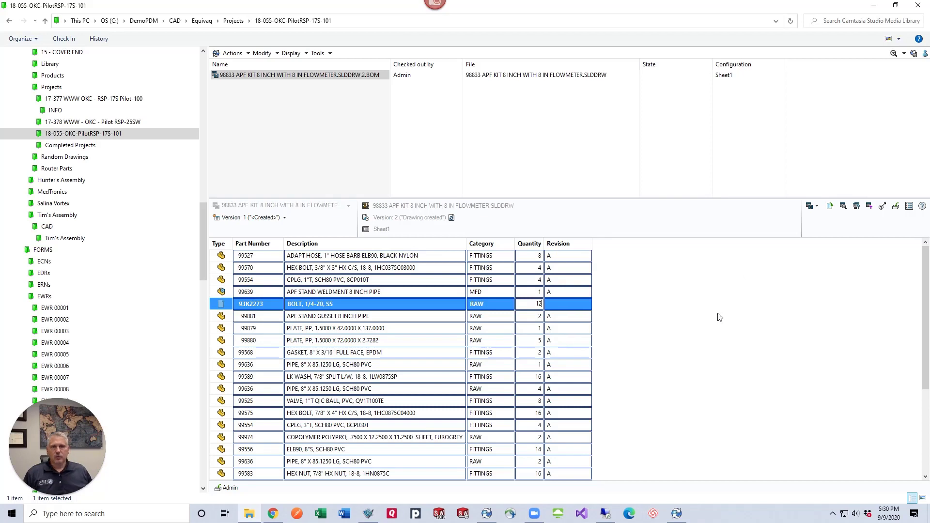
left_click(656, 337)
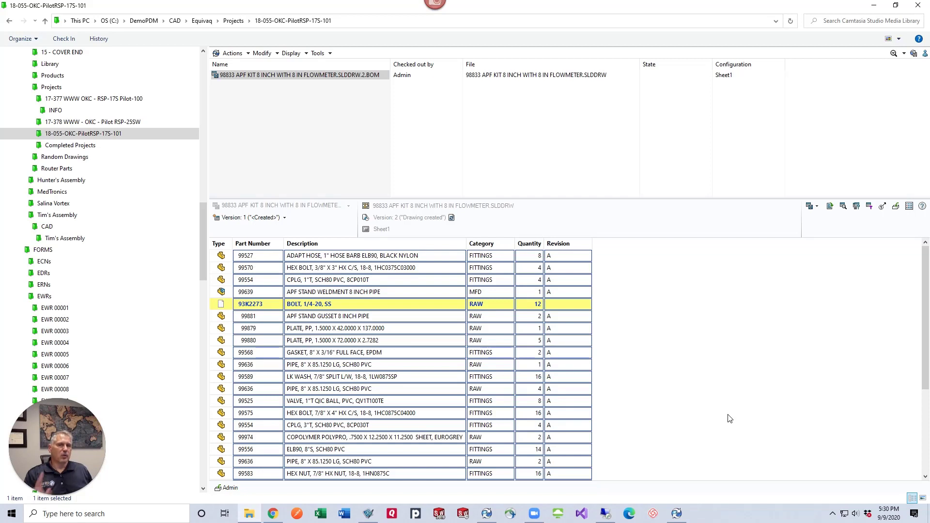
Check in the edited BOM with the comment 'Added BOLT to MBOM'
left_click(812, 206)
left_click(819, 222)
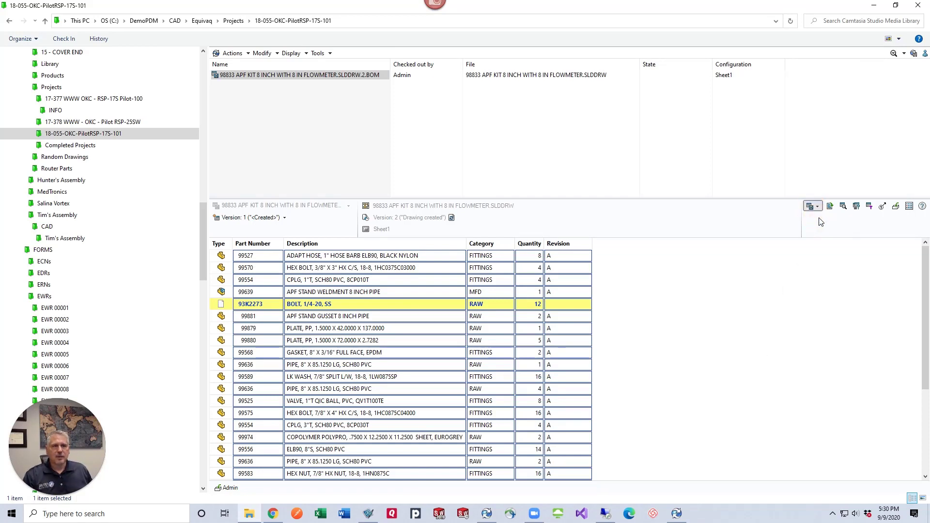
left_click(896, 207)
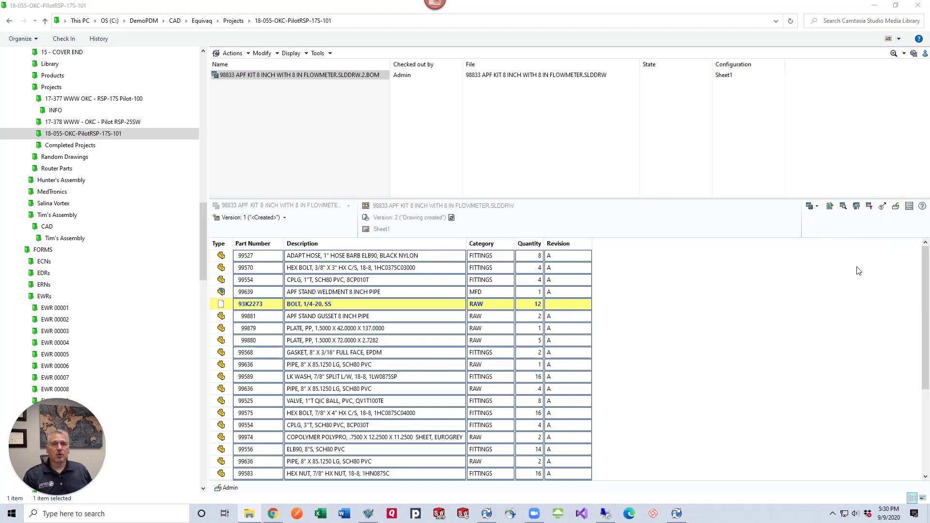
type("Added BOLT to MBOM")
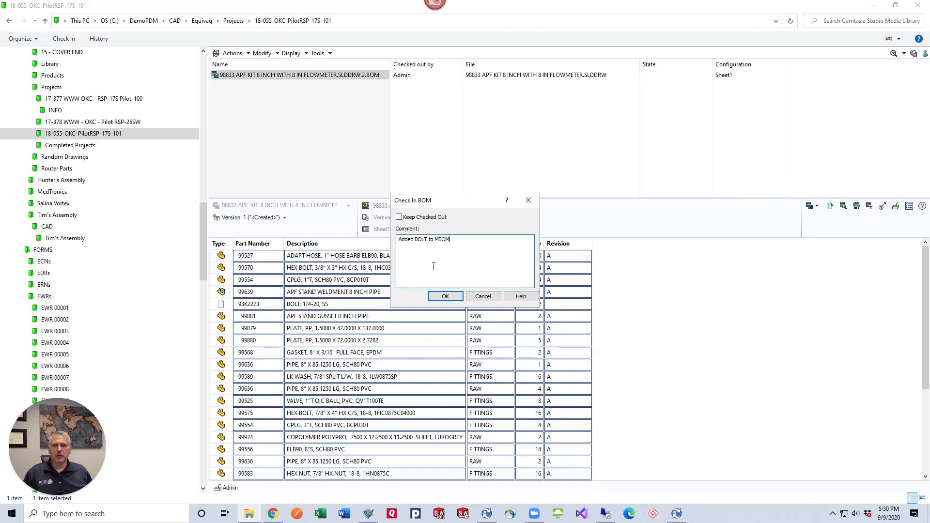
left_click(446, 296)
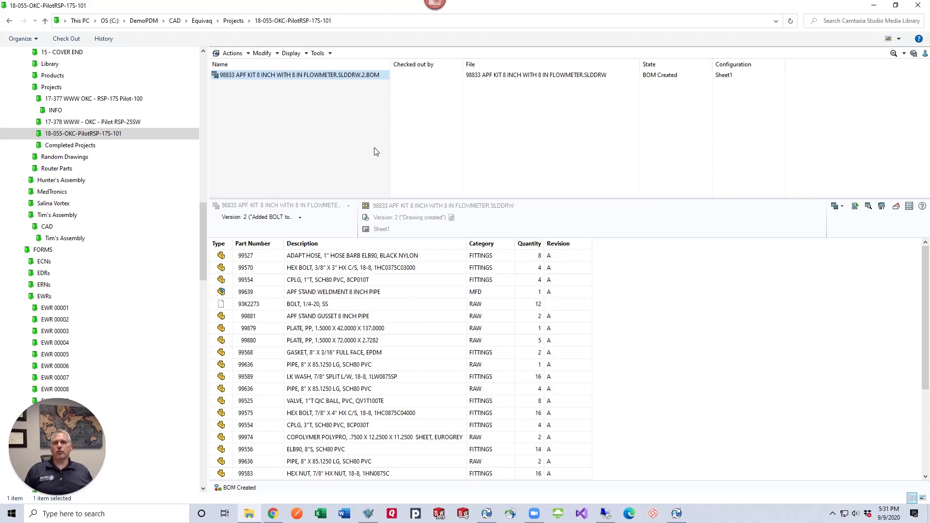
Route the BOM to Engineering with the comment 'Sent to engineering for review'
right_click(328, 76)
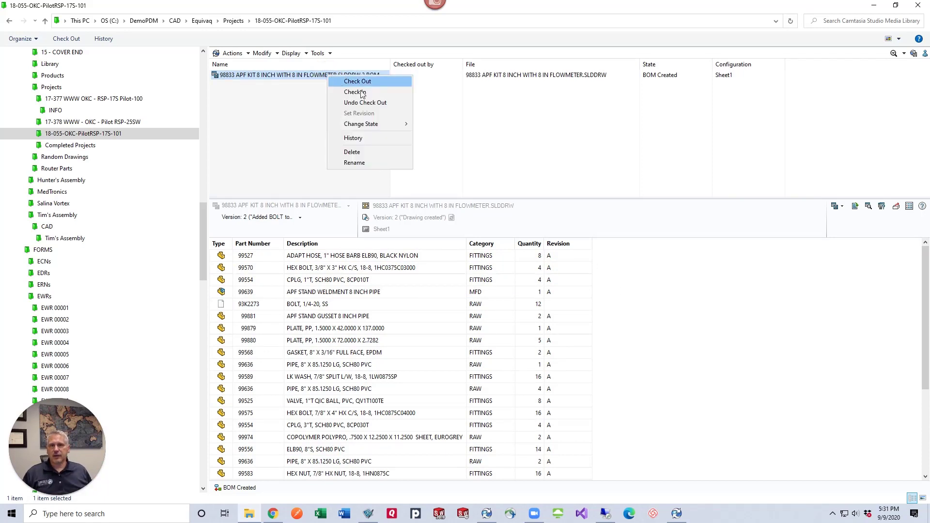
mouse_move(399, 124)
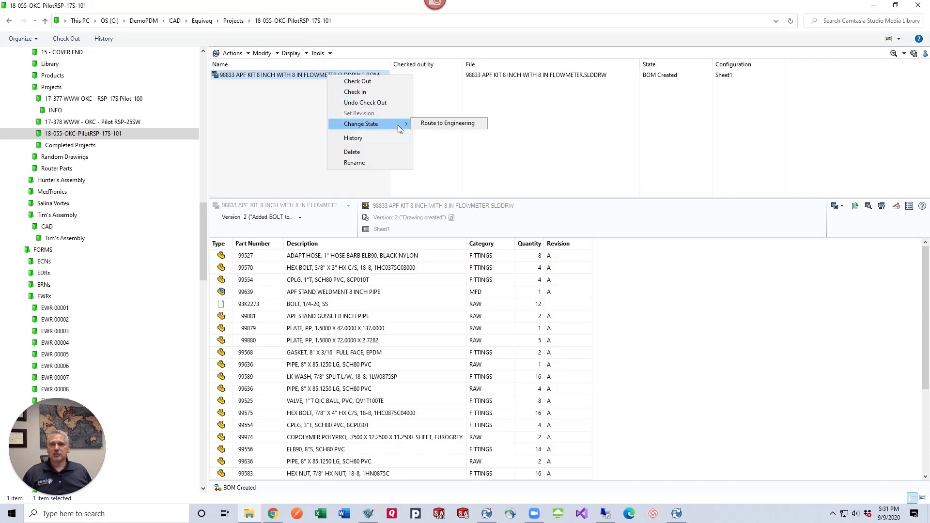
left_click(450, 124)
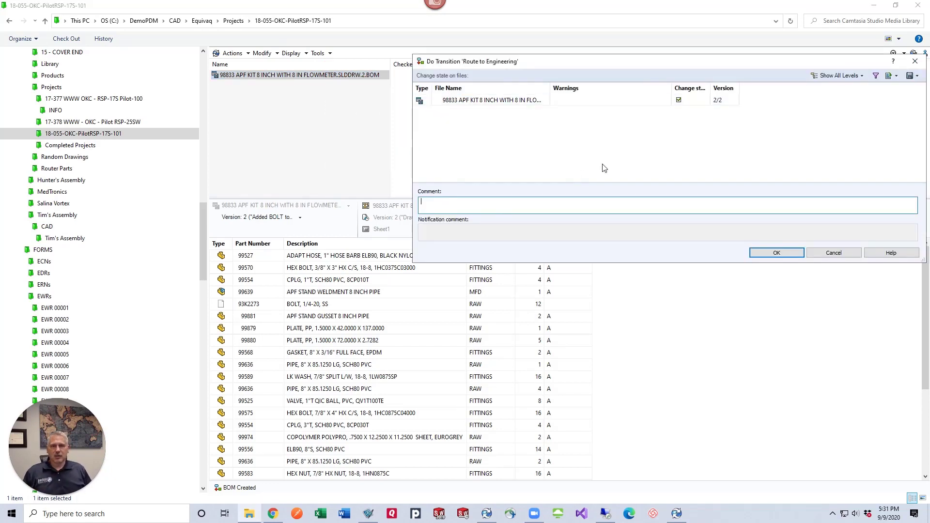
type("Sent to engineering for review")
left_click(775, 253)
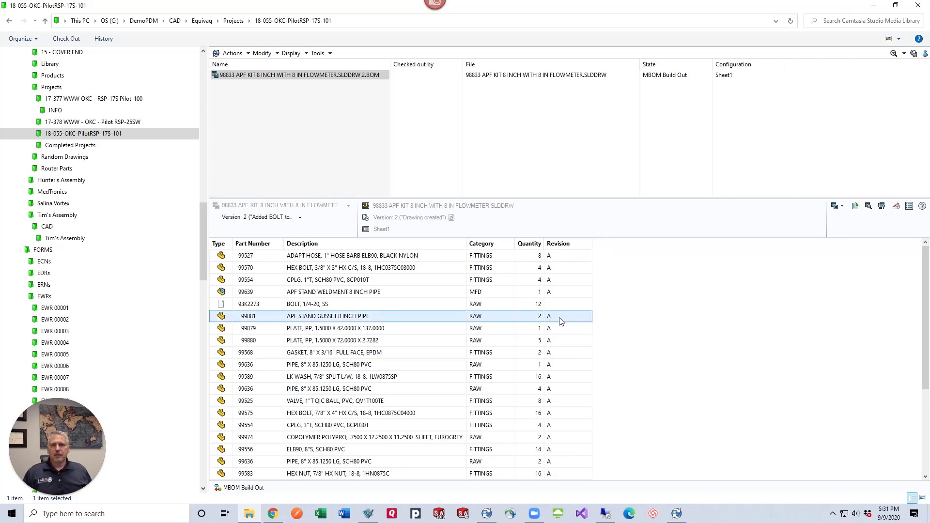
left_click(385, 415)
left_click(550, 404)
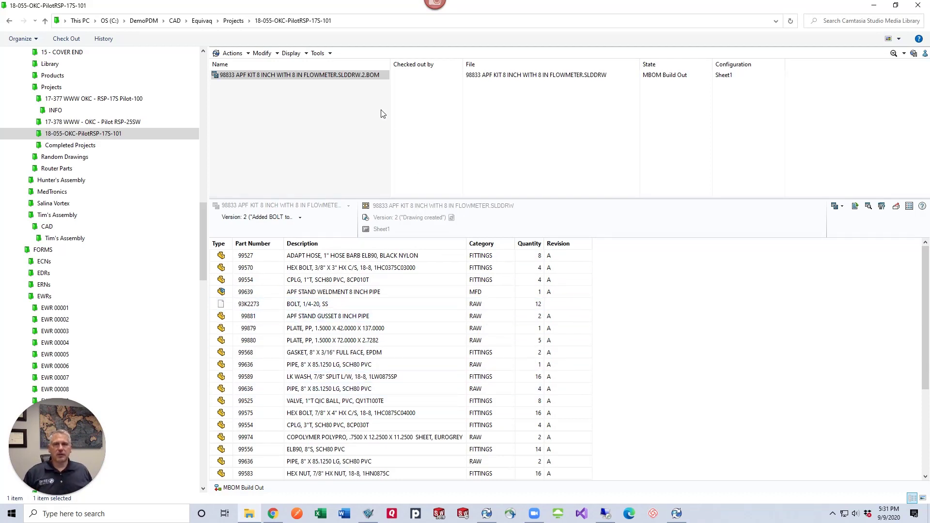
Submit the BOM to the review team and widen the State column to show 'BOM Data Package in Review'
right_click(322, 77)
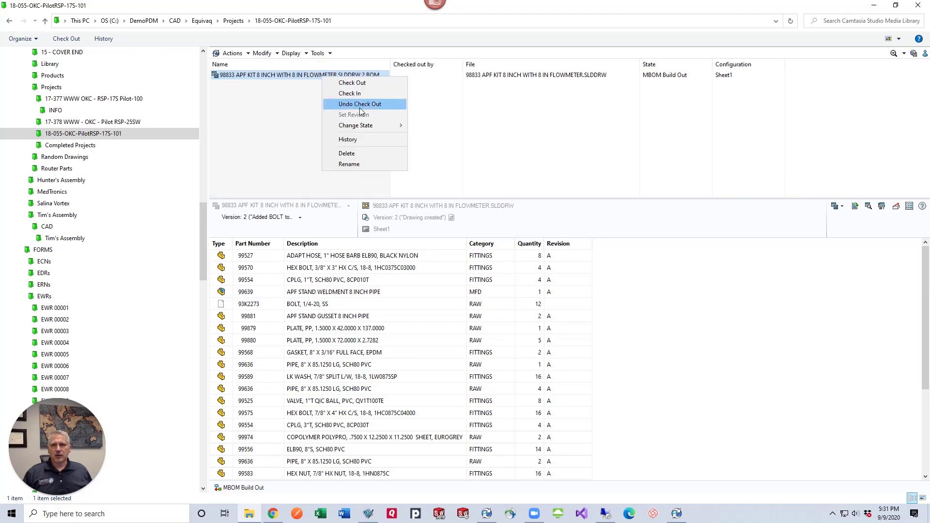
mouse_move(375, 125)
left_click(445, 124)
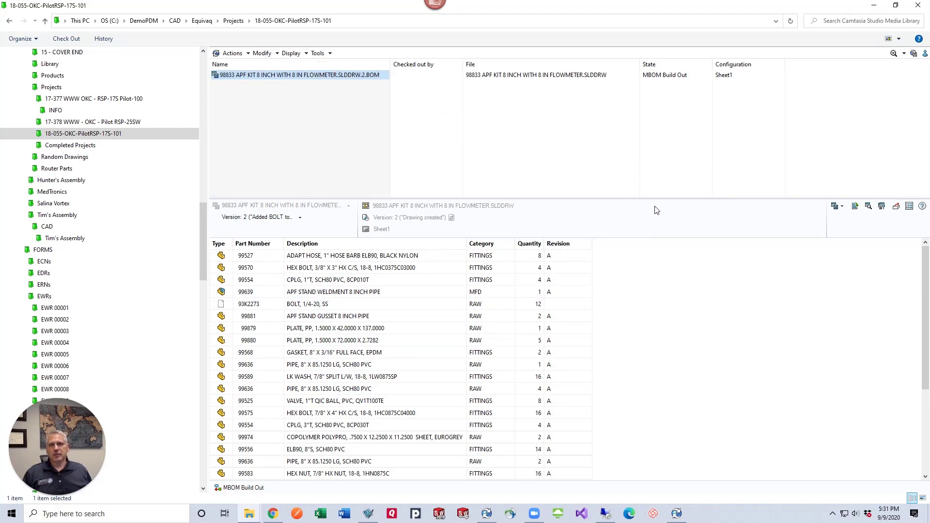
left_click(777, 251)
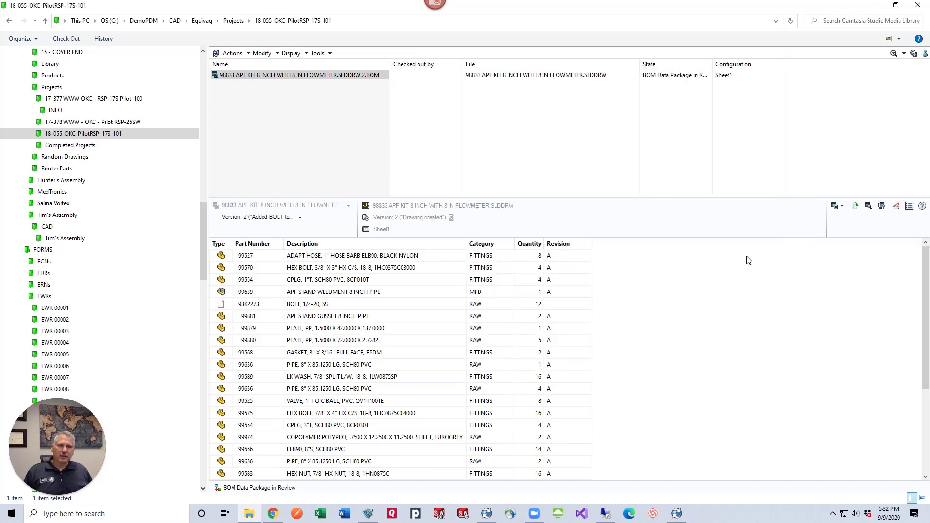
left_click_drag(713, 64, 727, 65)
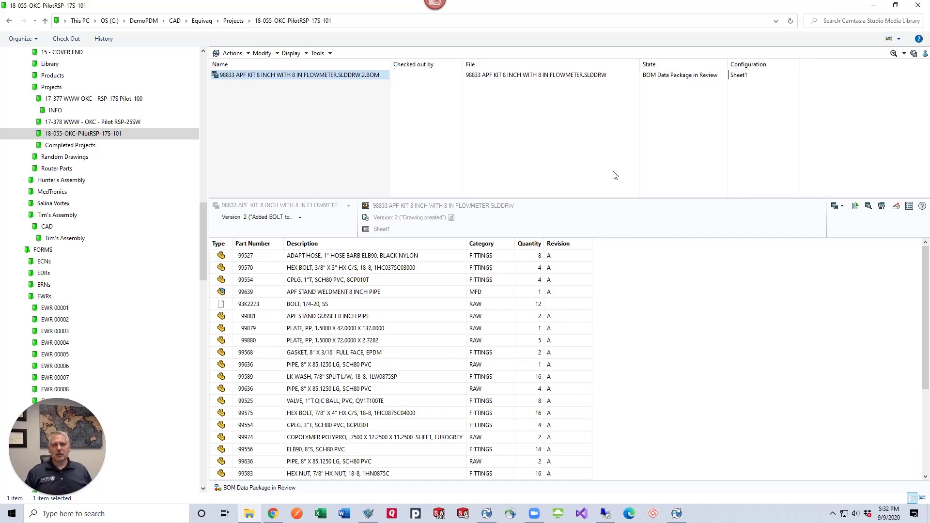
Bring up the Bill of Materials workflow diagram to check the next transition, then close it
right_click(359, 77)
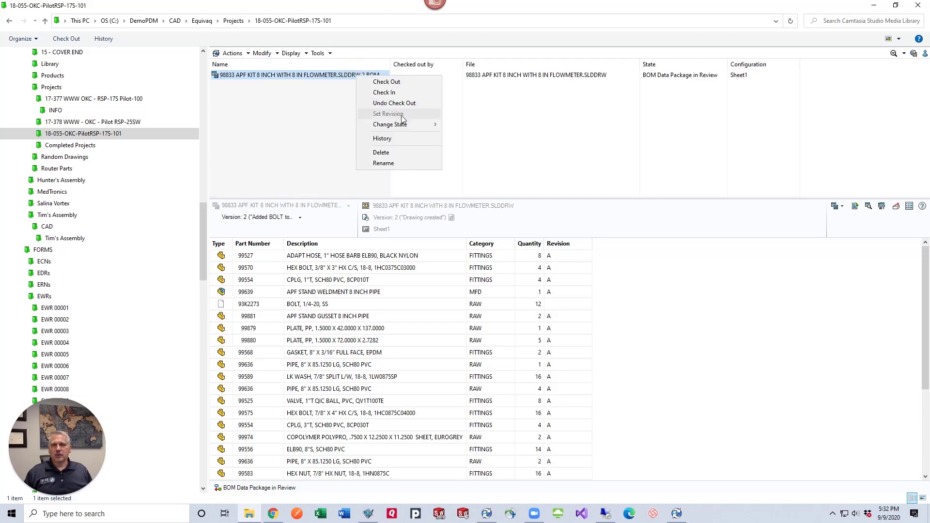
mouse_move(408, 124)
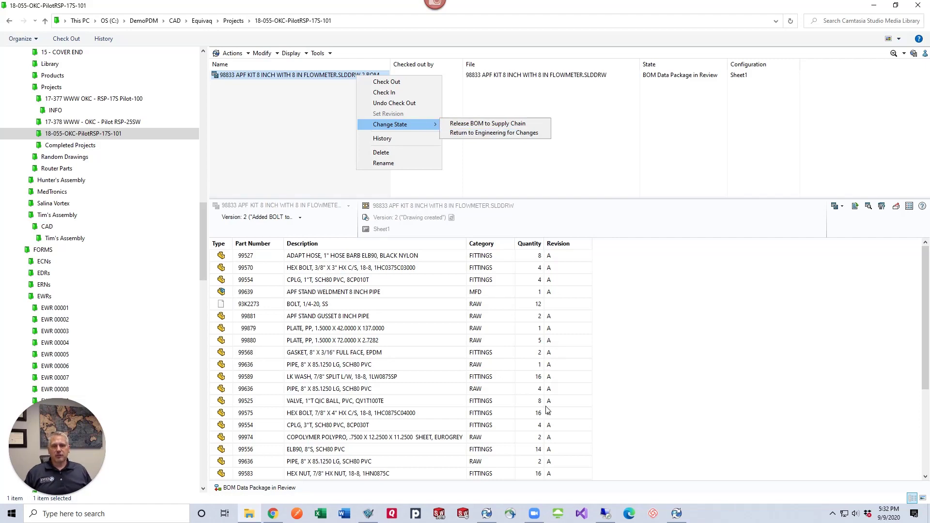
left_click(487, 514)
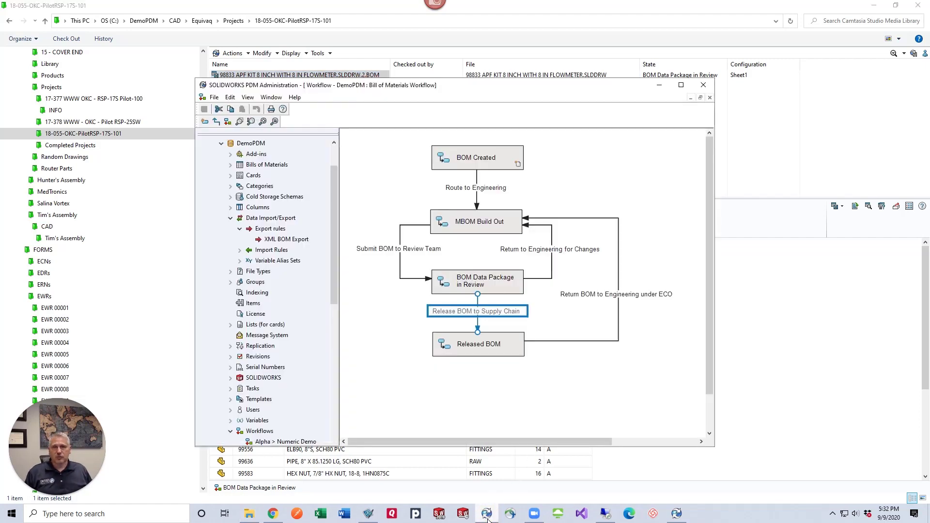
left_click(487, 514)
Release the BOM to Supply Chain with the comment 'Released'
right_click(327, 77)
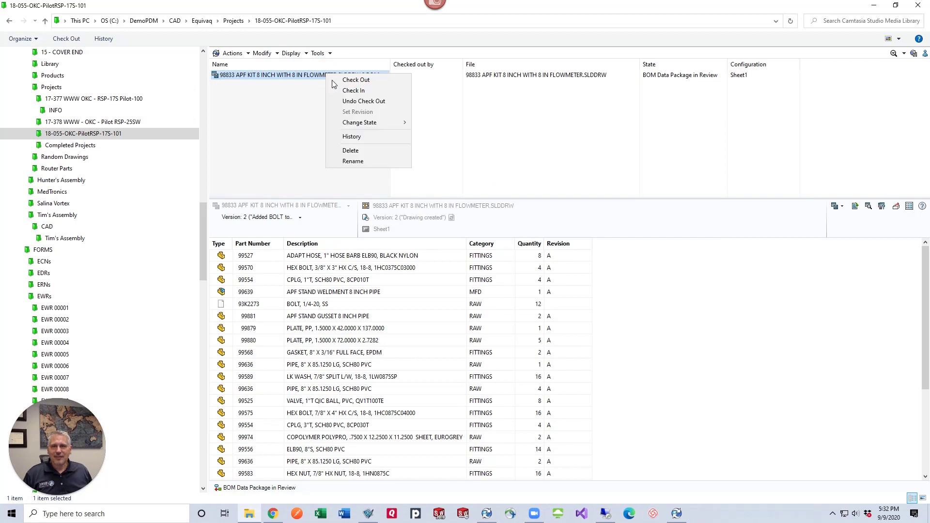
mouse_move(371, 123)
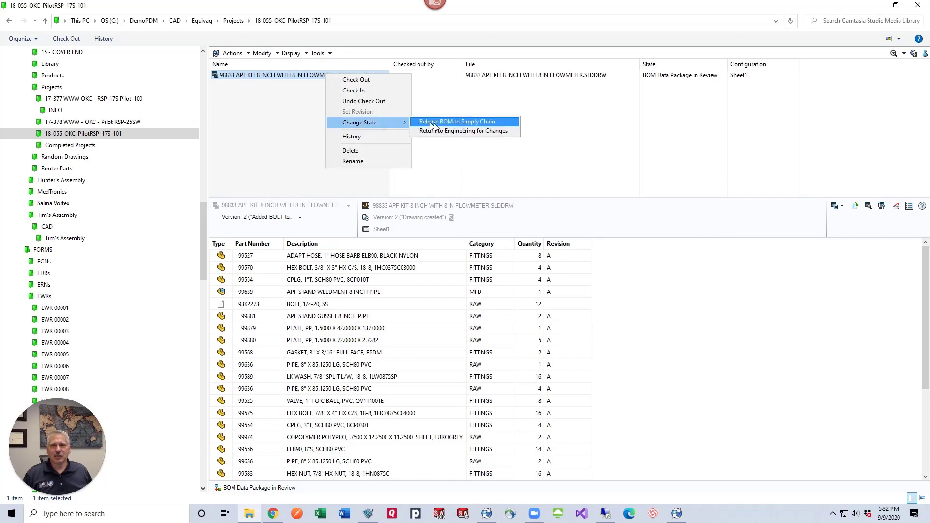
left_click(504, 122)
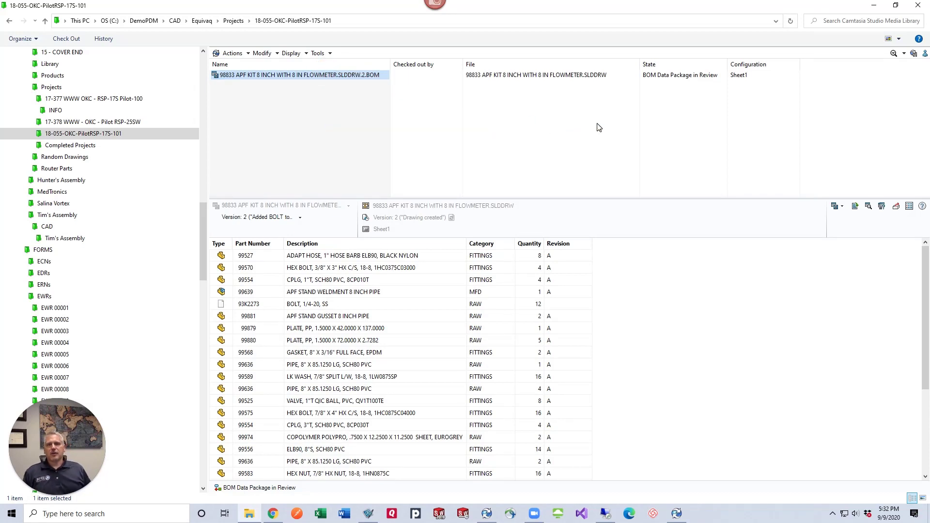
type("Released")
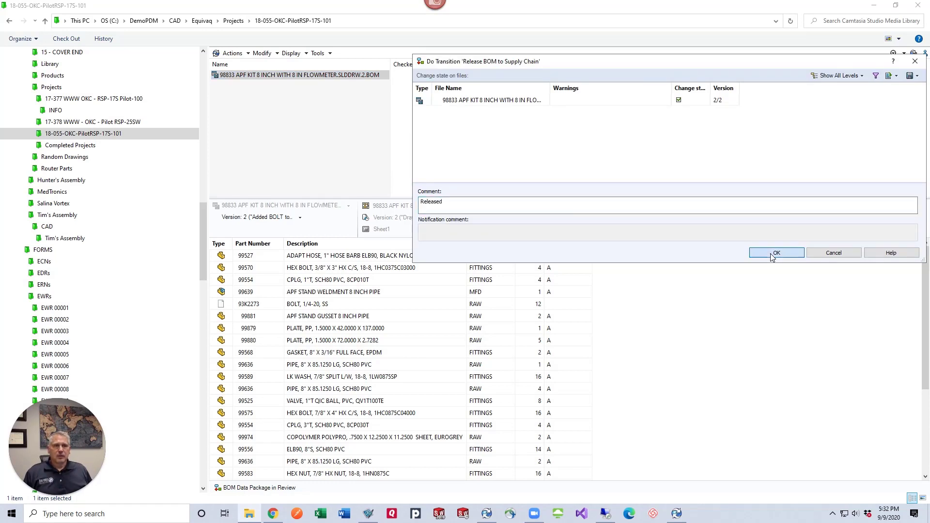
left_click(775, 253)
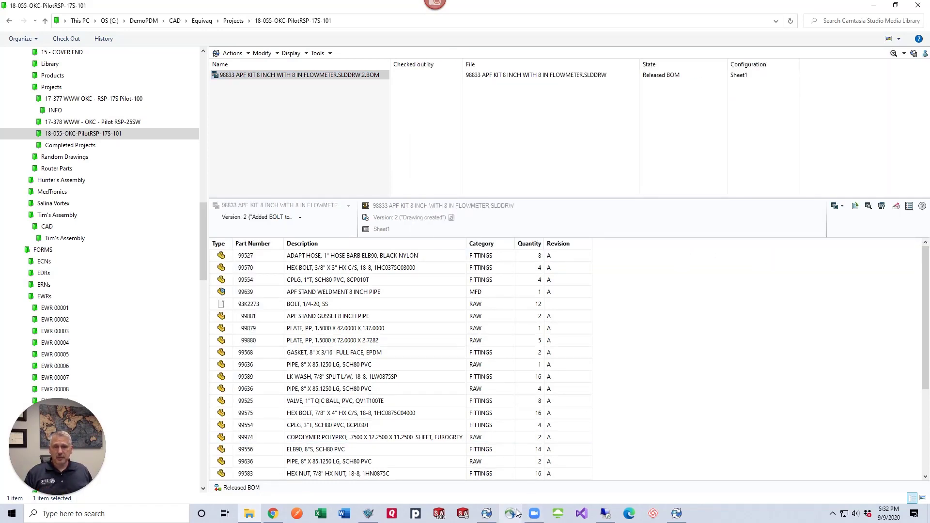
mouse_move(488, 518)
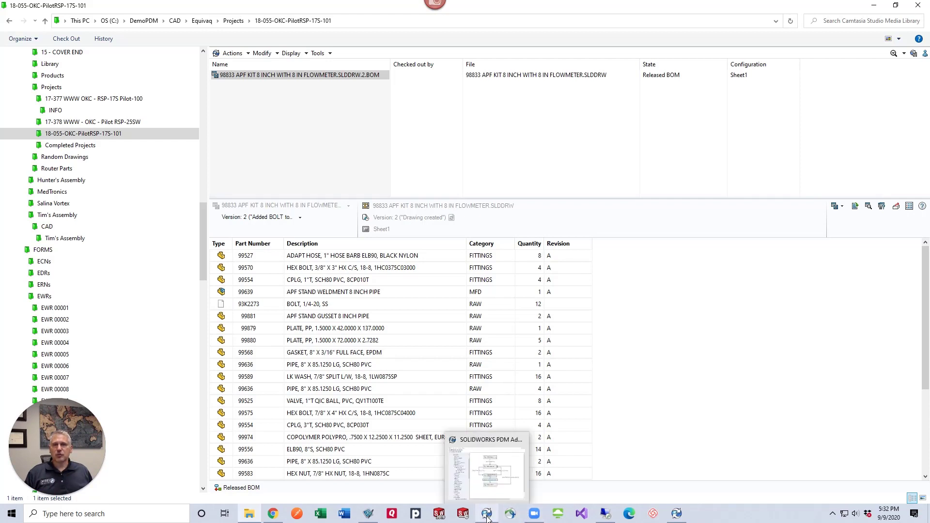
left_click(488, 518)
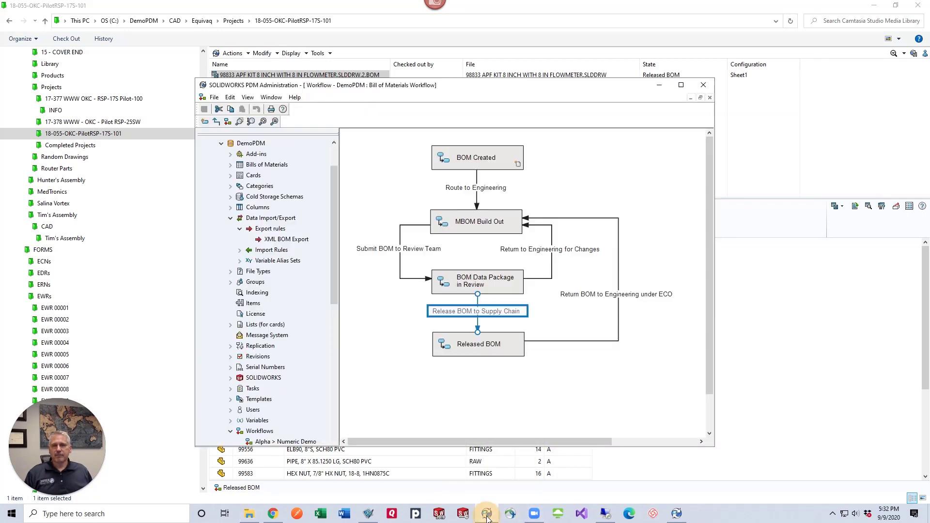
double_click(278, 241)
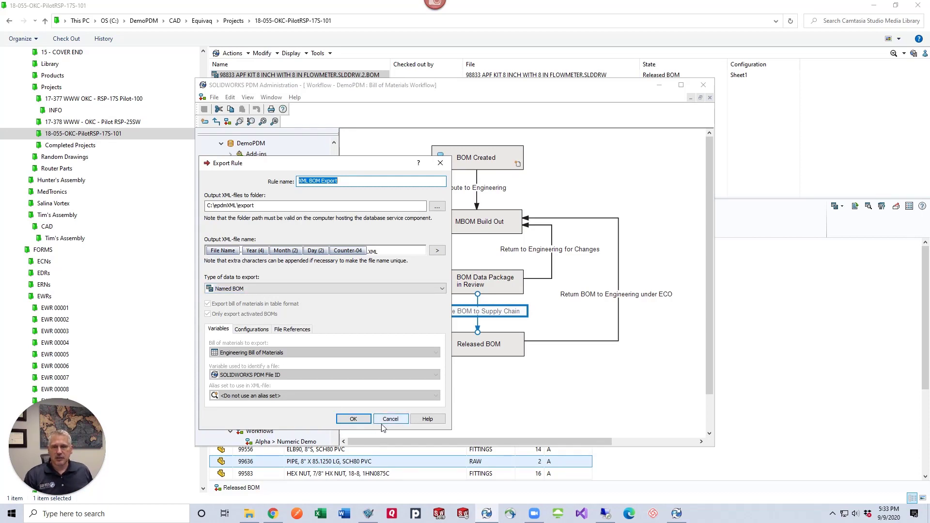
left_click(394, 418)
left_click(710, 97)
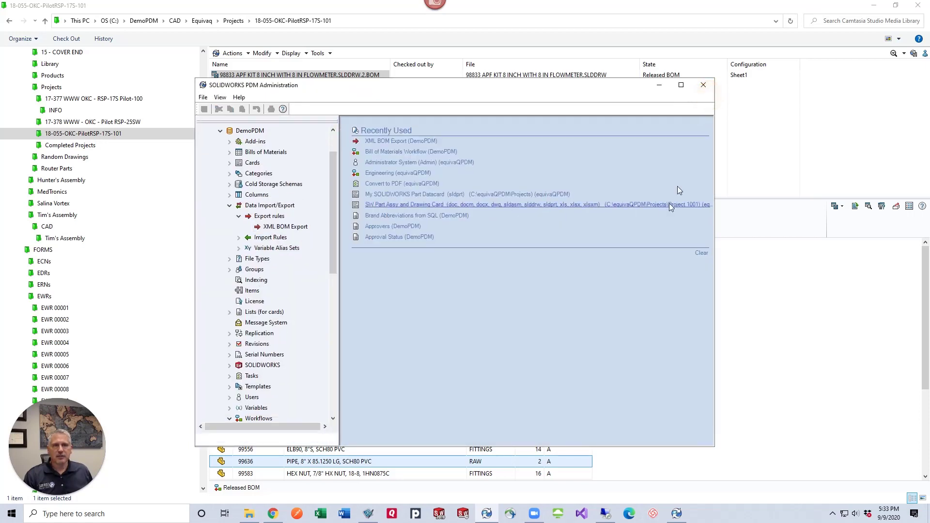
left_click(659, 85)
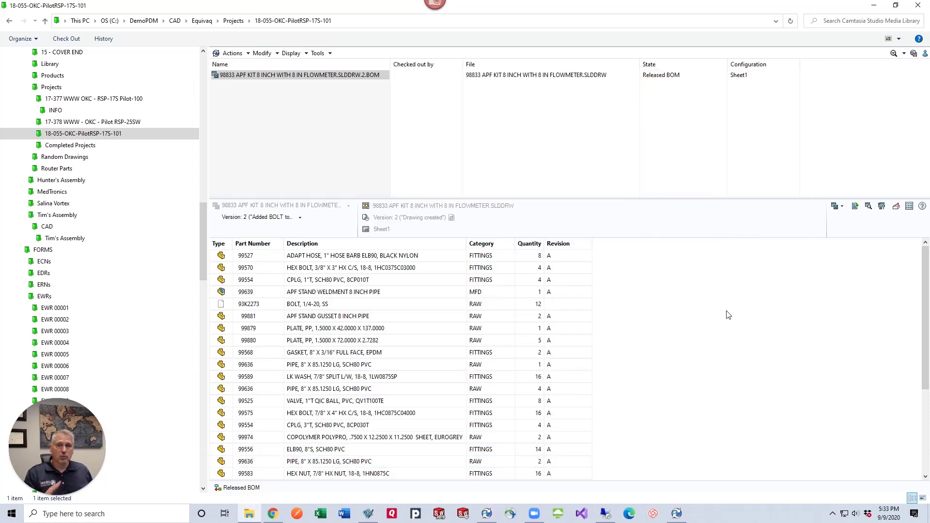
On the server, open C:\epdmXML\export sorted by Date modified and widen the Name column
left_click(606, 513)
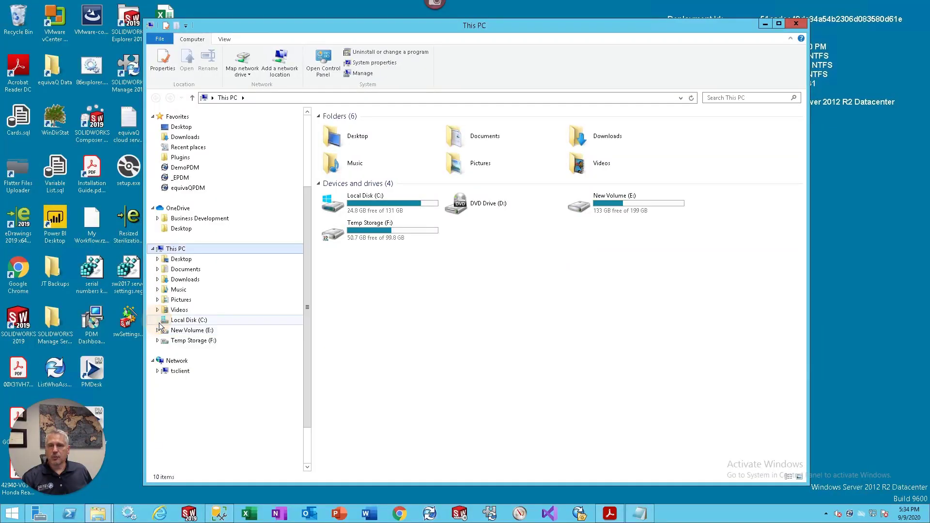
left_click(158, 322)
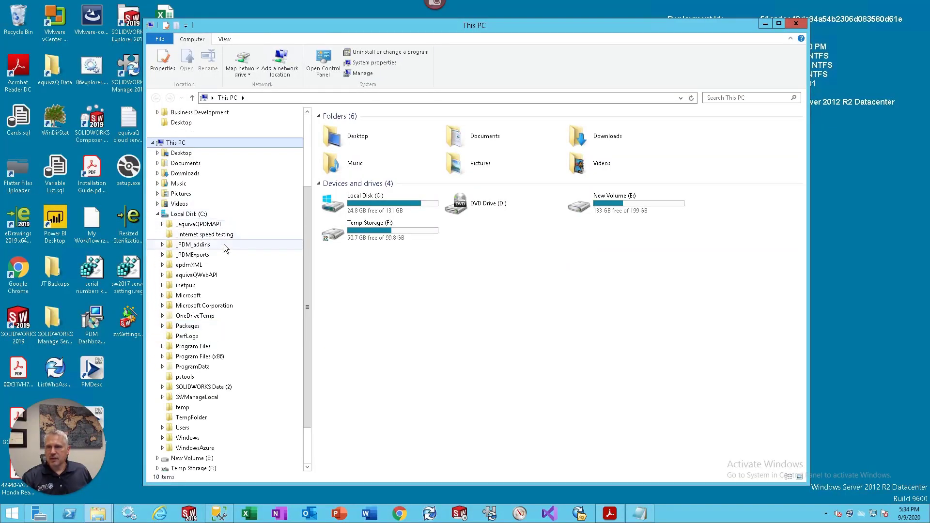
left_click(163, 265)
left_click(188, 274)
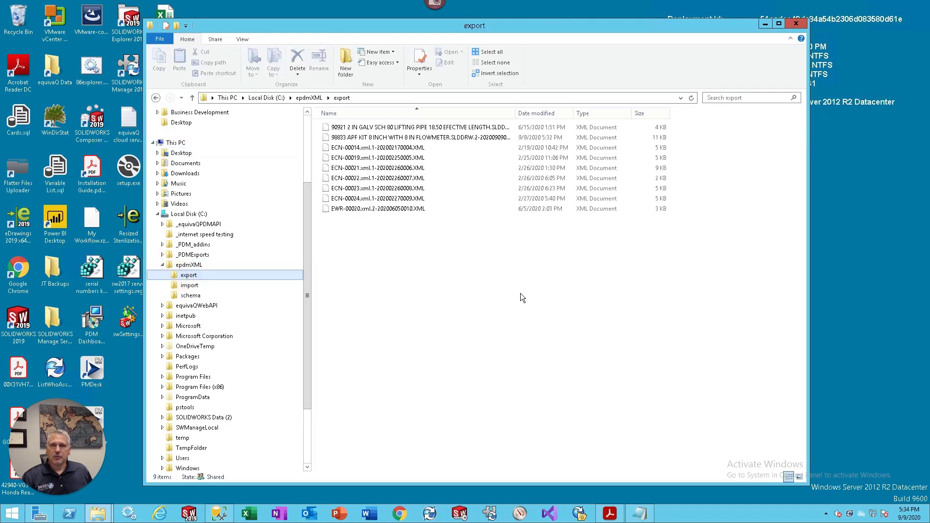
left_click(554, 116)
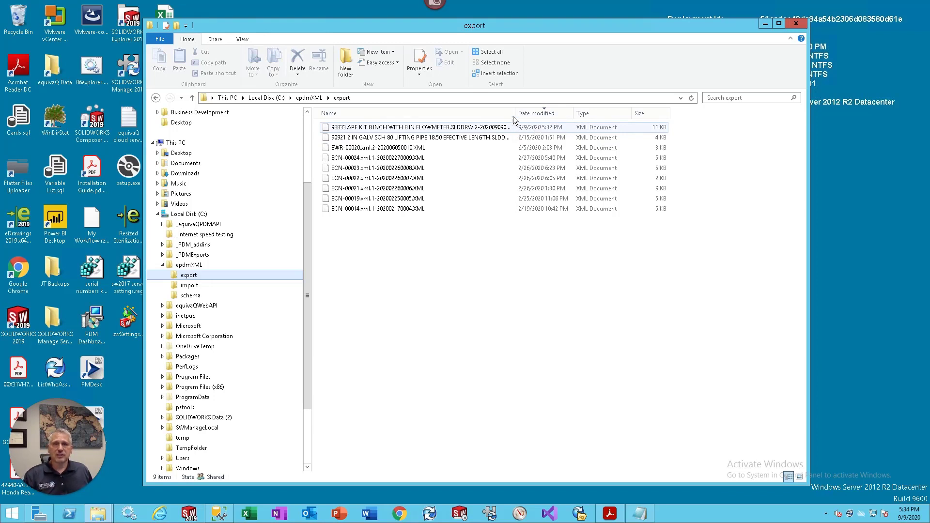
left_click_drag(515, 113, 549, 113)
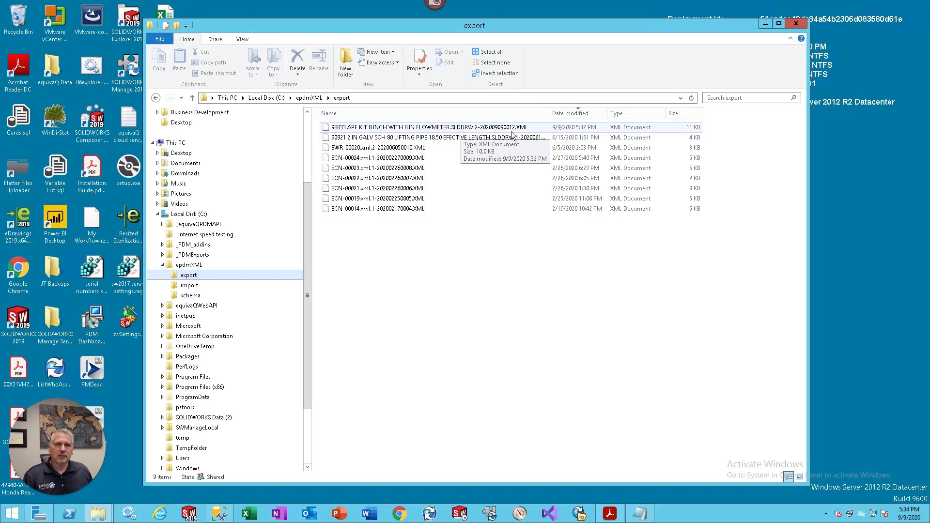
Open the newest 98833 BOM XML export in Internet Explorer and maximize the window
double_click(458, 128)
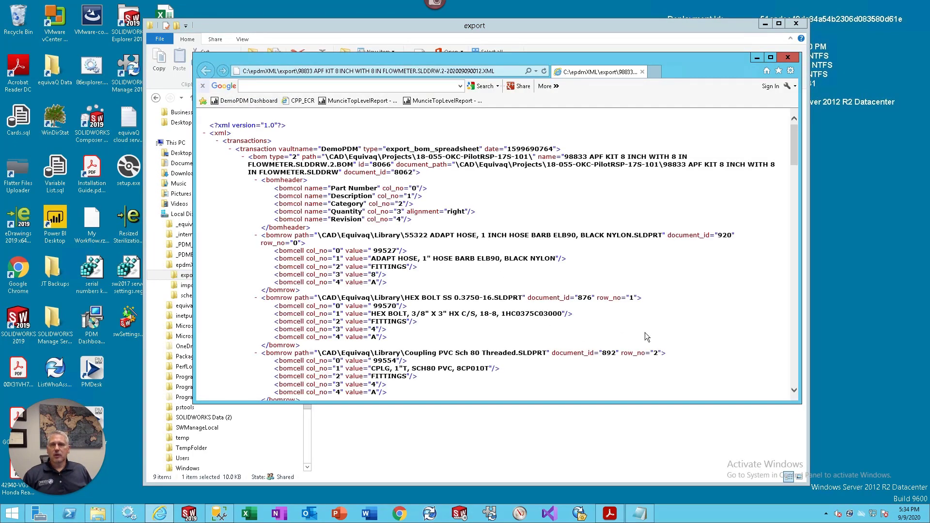
left_click(771, 58)
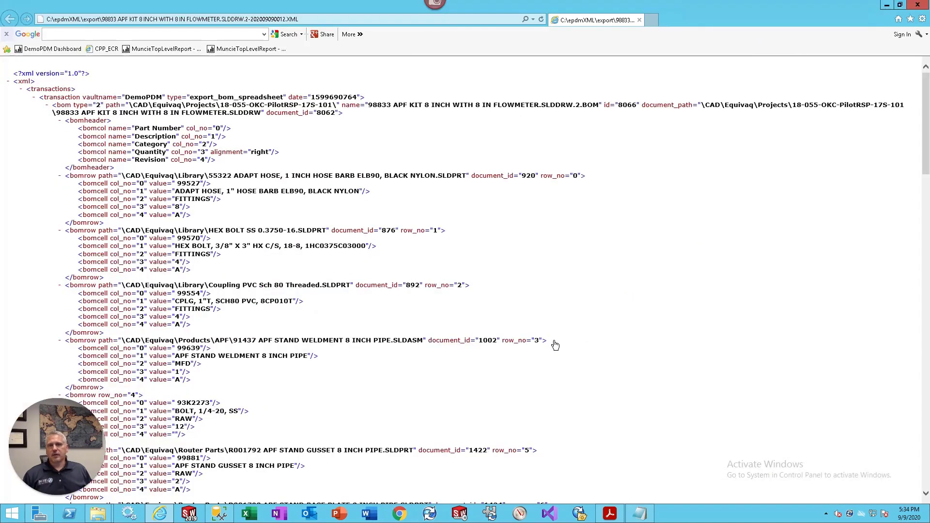